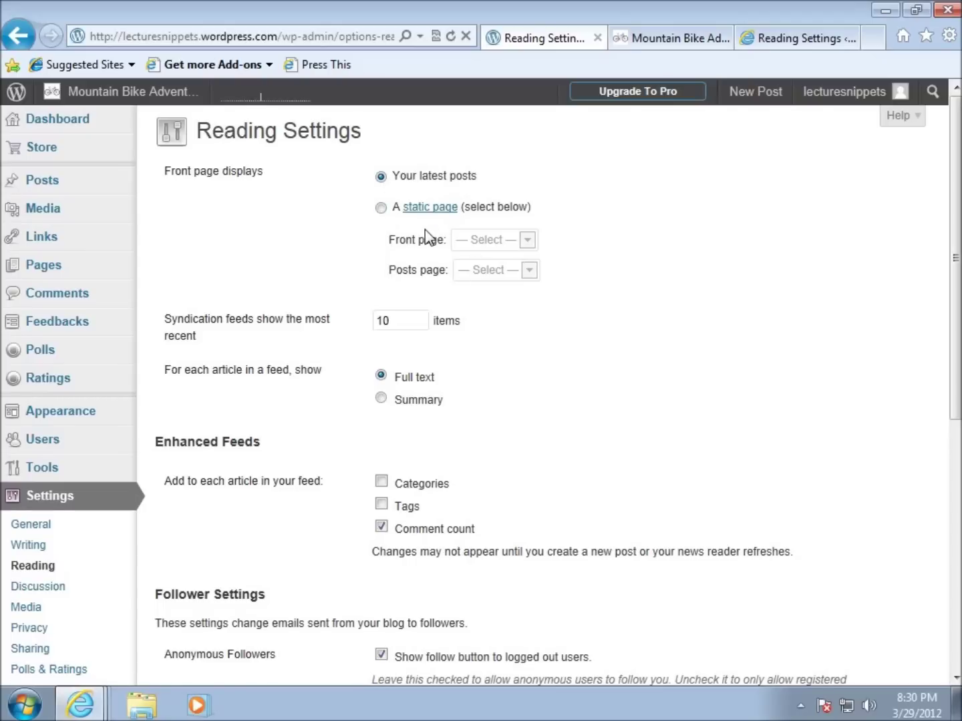
click(381, 207)
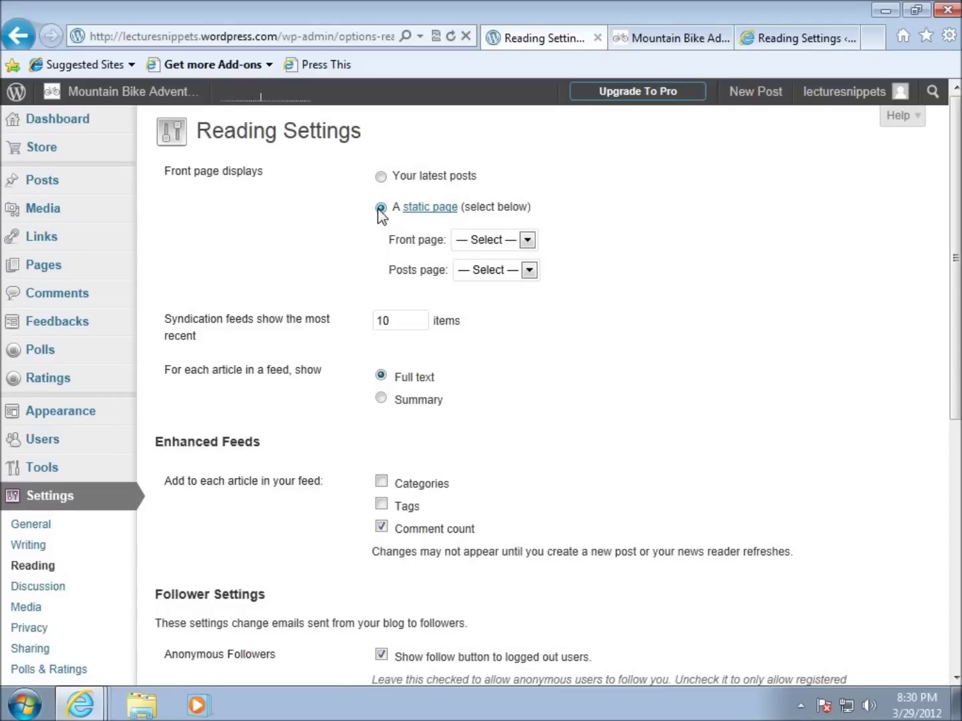
click(535, 243)
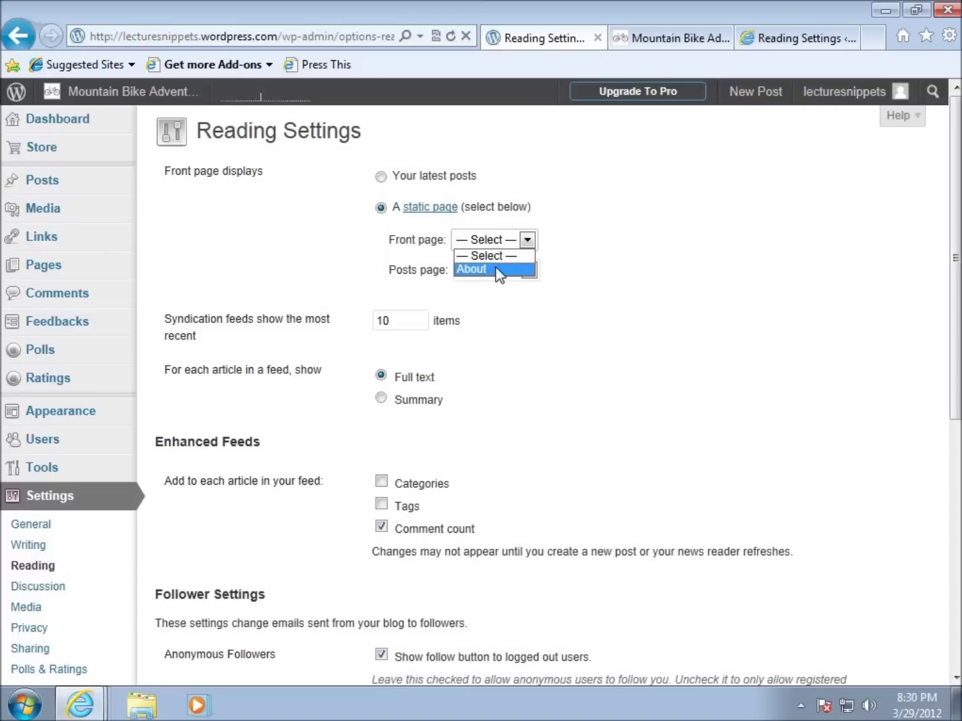
click(496, 270)
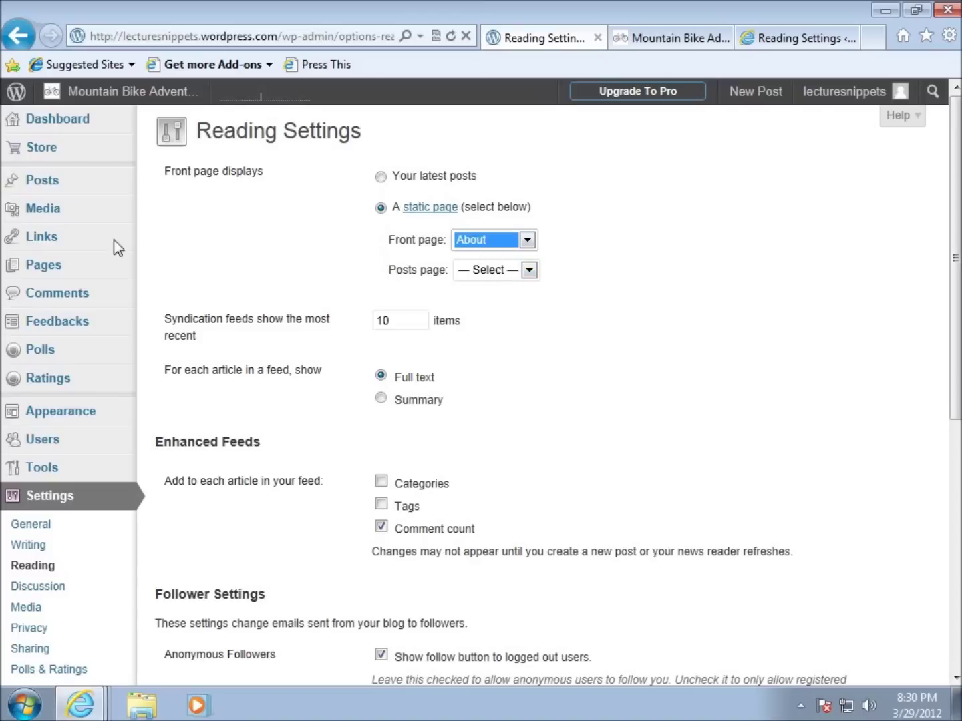
mouse_move(44, 264)
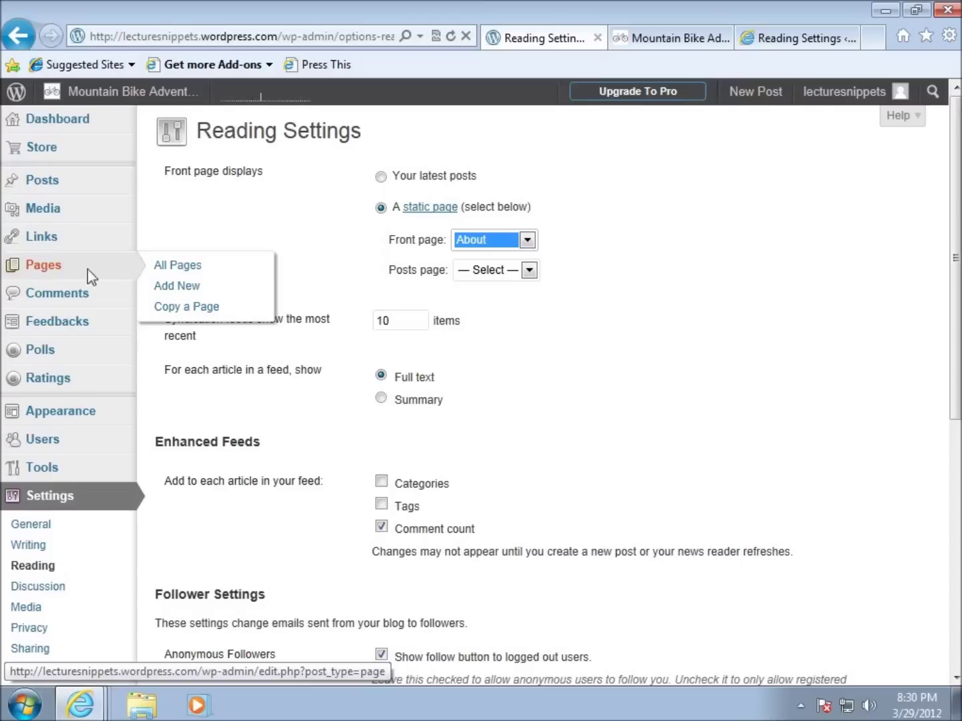
click(528, 240)
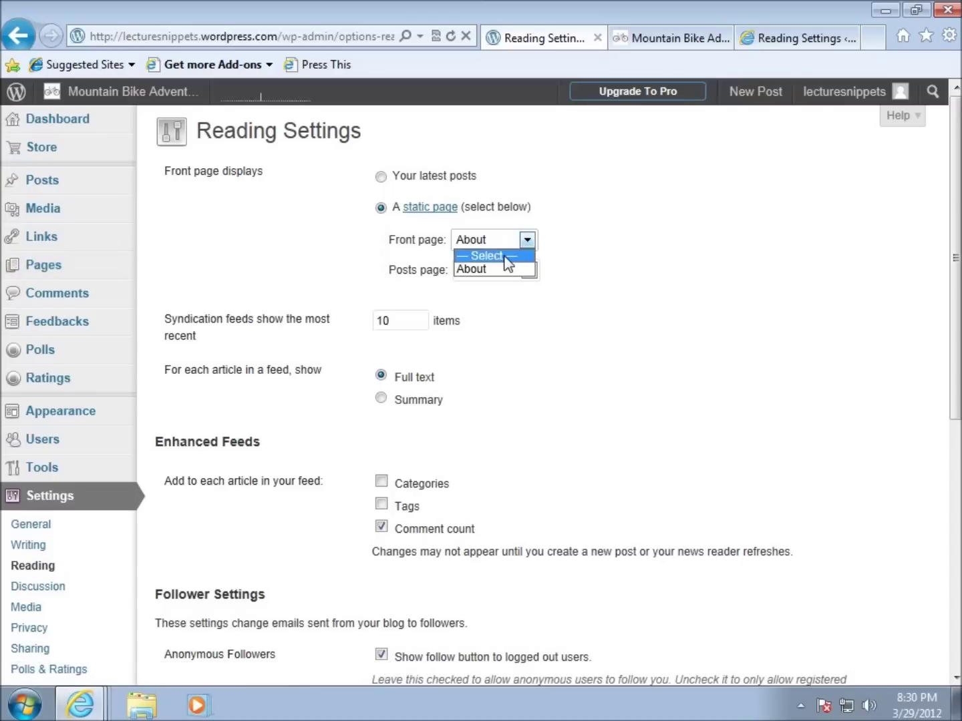
click(507, 256)
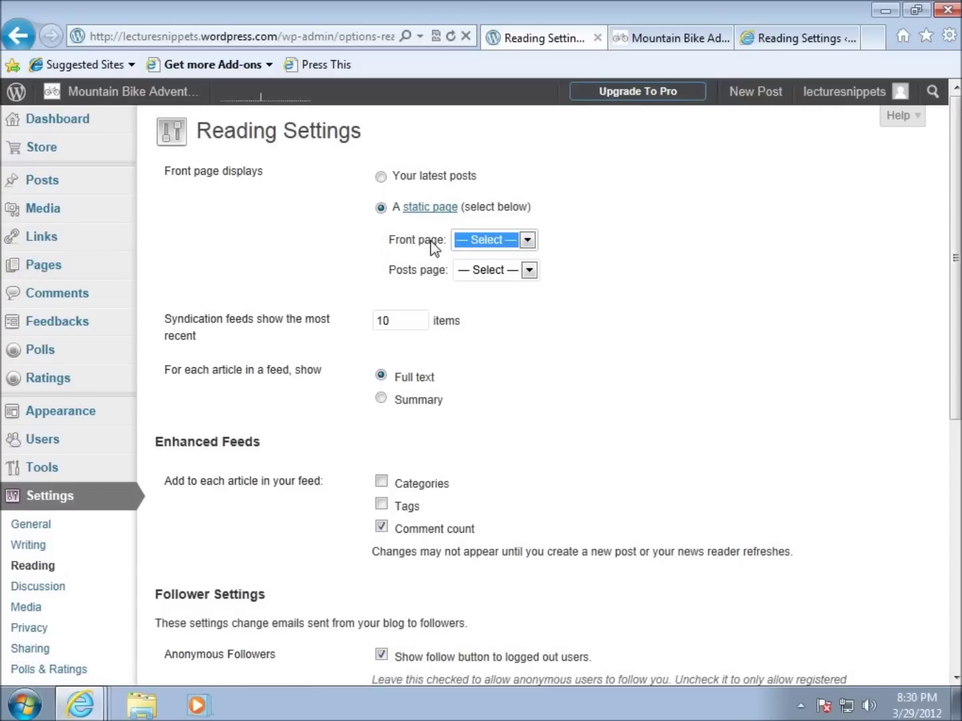
click(382, 178)
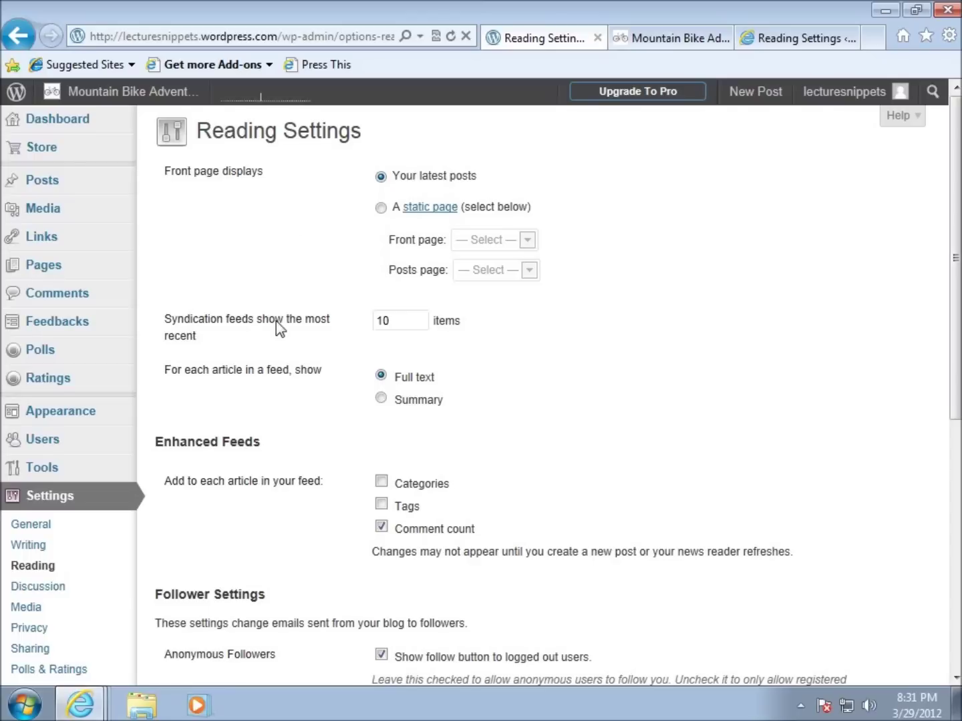
click(400, 320)
scroll(498, 376, down, 2)
scroll(498, 377, down, 3)
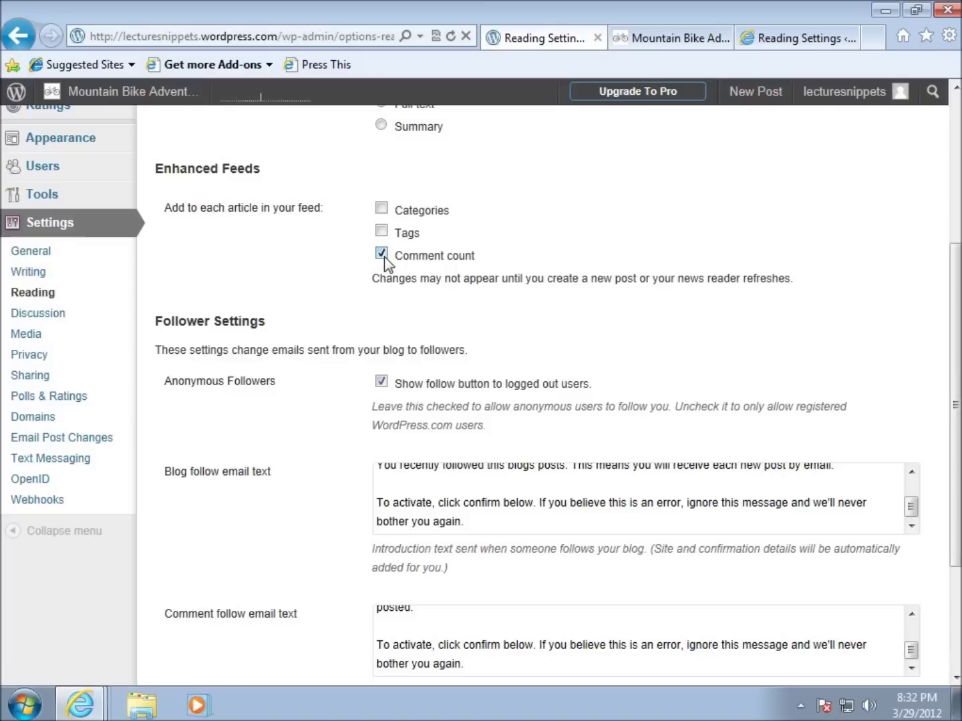
scroll(319, 275, down, 3)
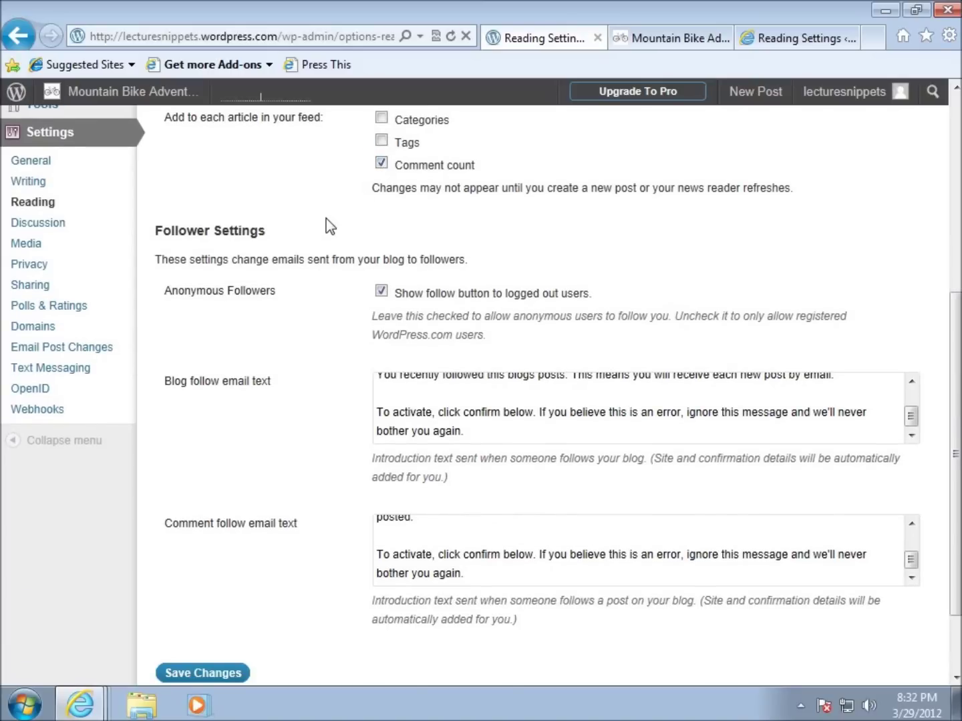
scroll(327, 219, down, 3)
scroll(369, 223, up, 6)
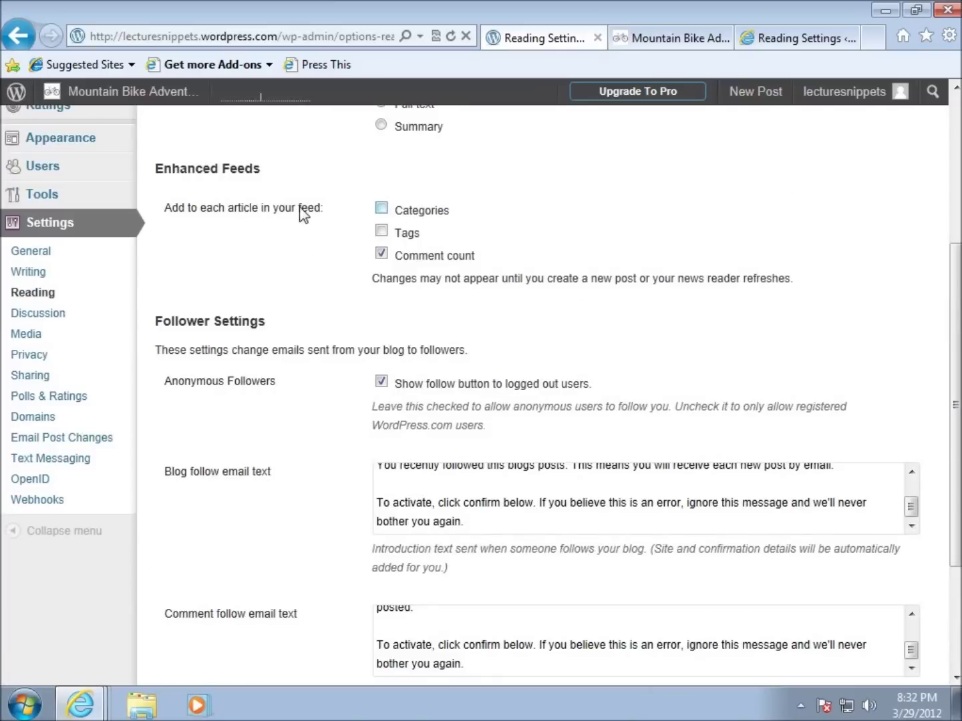
scroll(341, 262, down, 3)
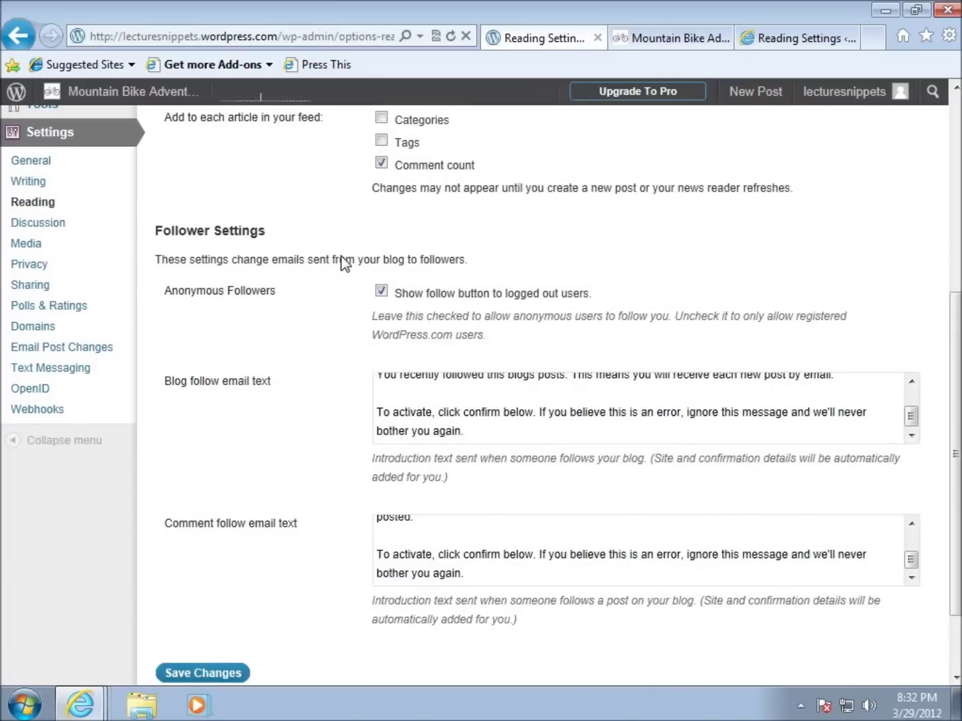
Scroll through the WordPress.com settings and point out the blog follow email text.
scroll(343, 262, down, 3)
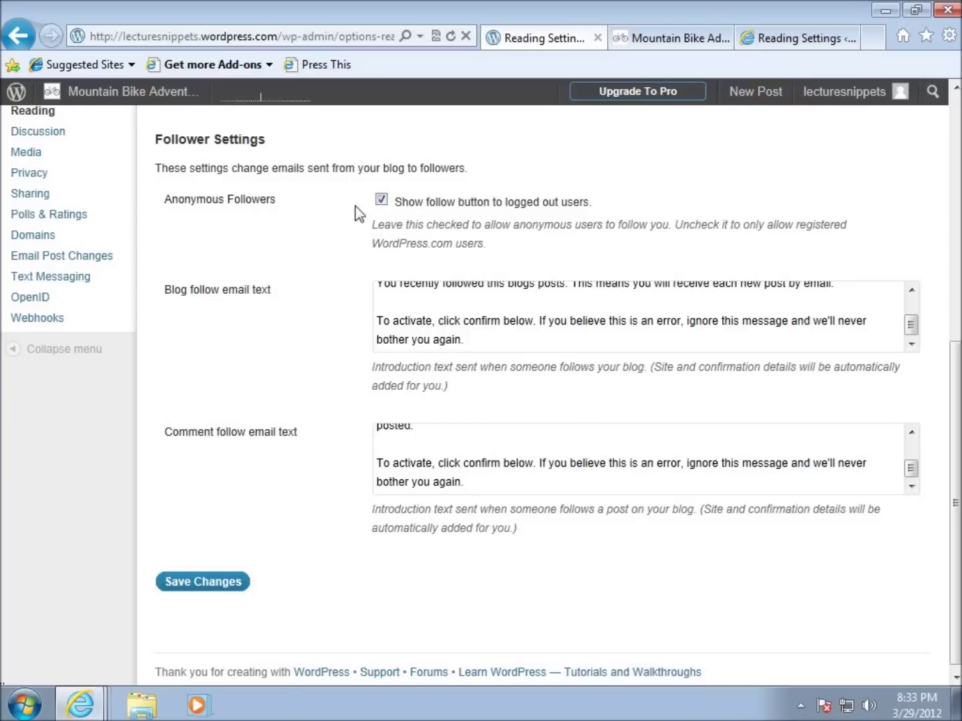
scroll(343, 220, down, 1)
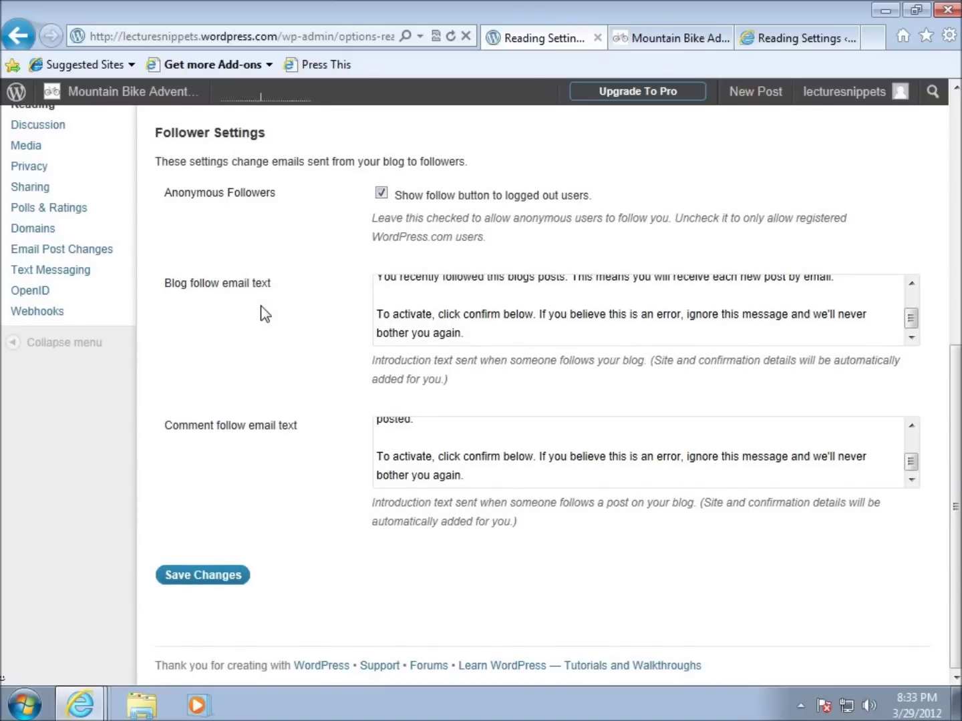
click(418, 301)
scroll(417, 321, up, 1)
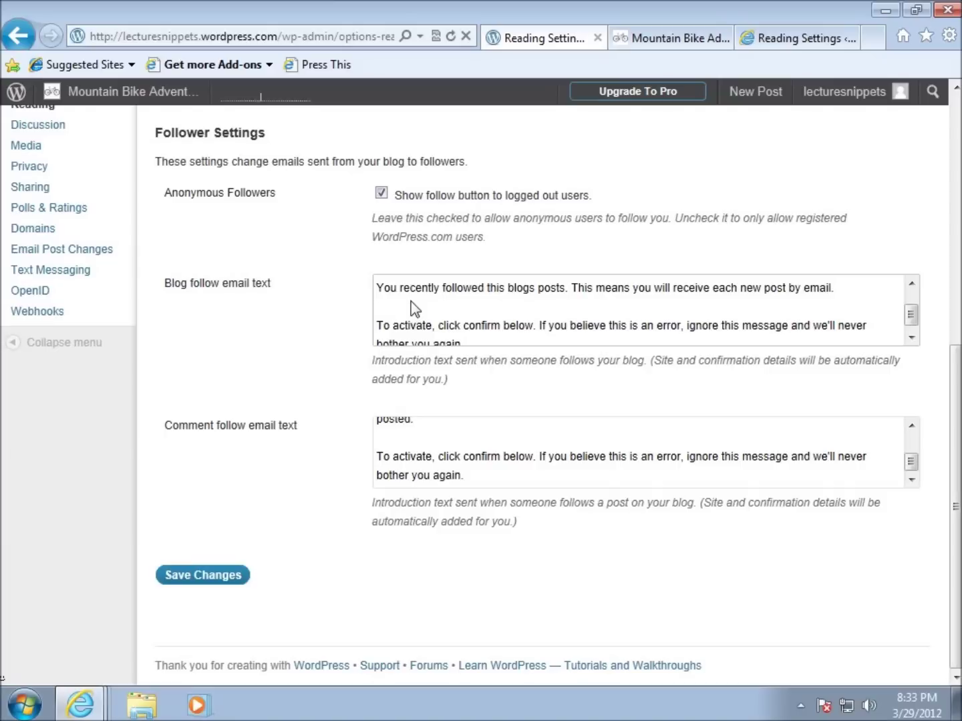
scroll(411, 308, down, 1)
scroll(407, 307, up, 1)
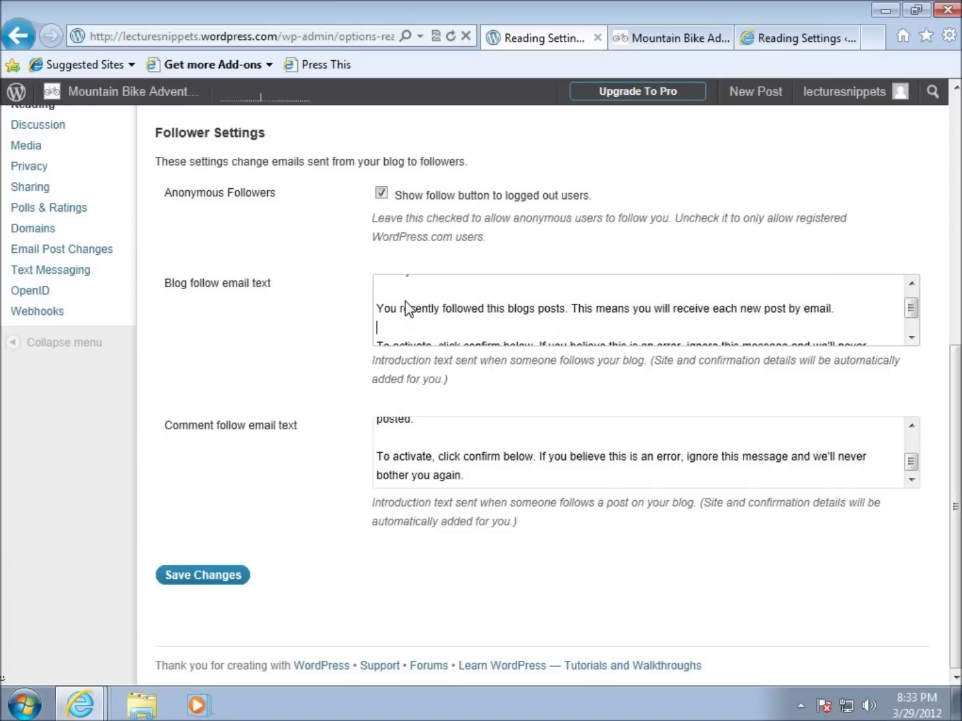
scroll(407, 308, up, 1)
scroll(408, 321, up, 6)
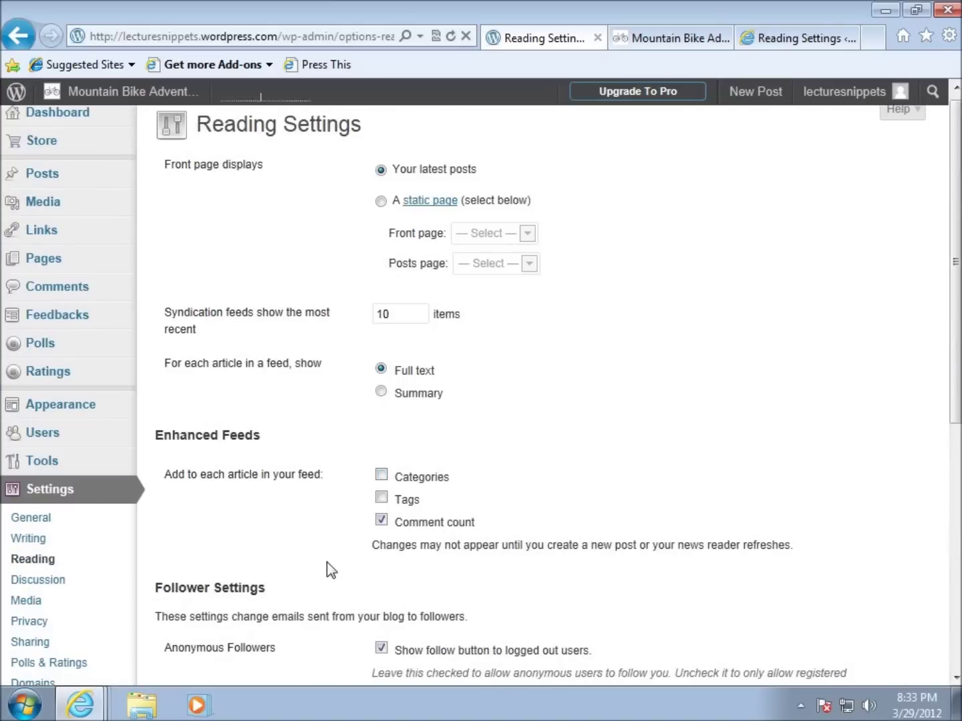
scroll(328, 561, down, 5)
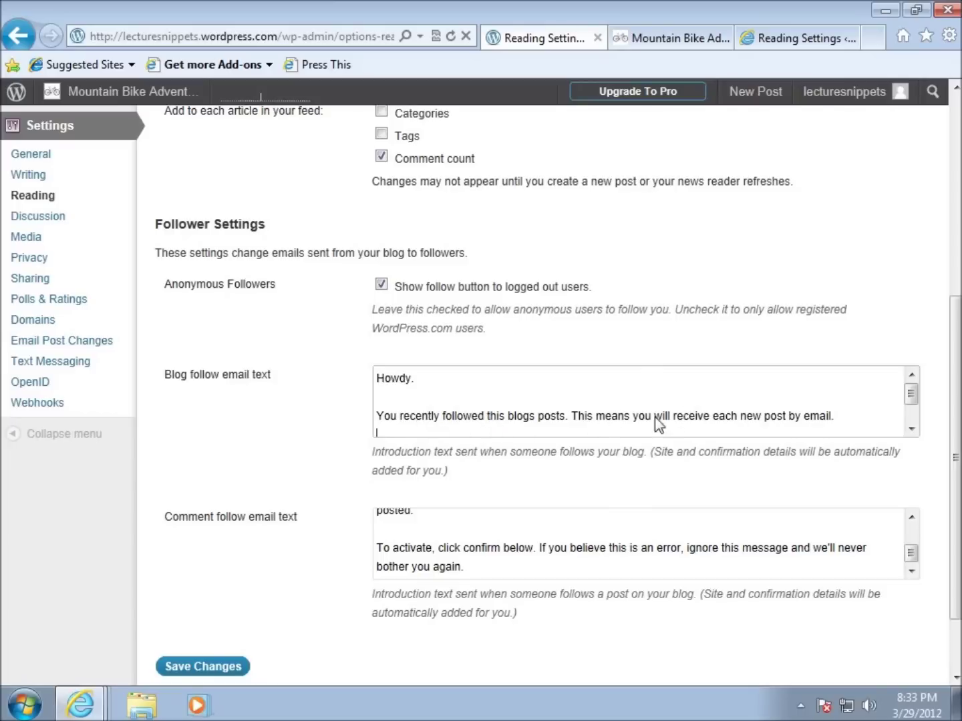
scroll(668, 421, down, 1)
scroll(668, 421, down, 1)
scroll(633, 414, down, 2)
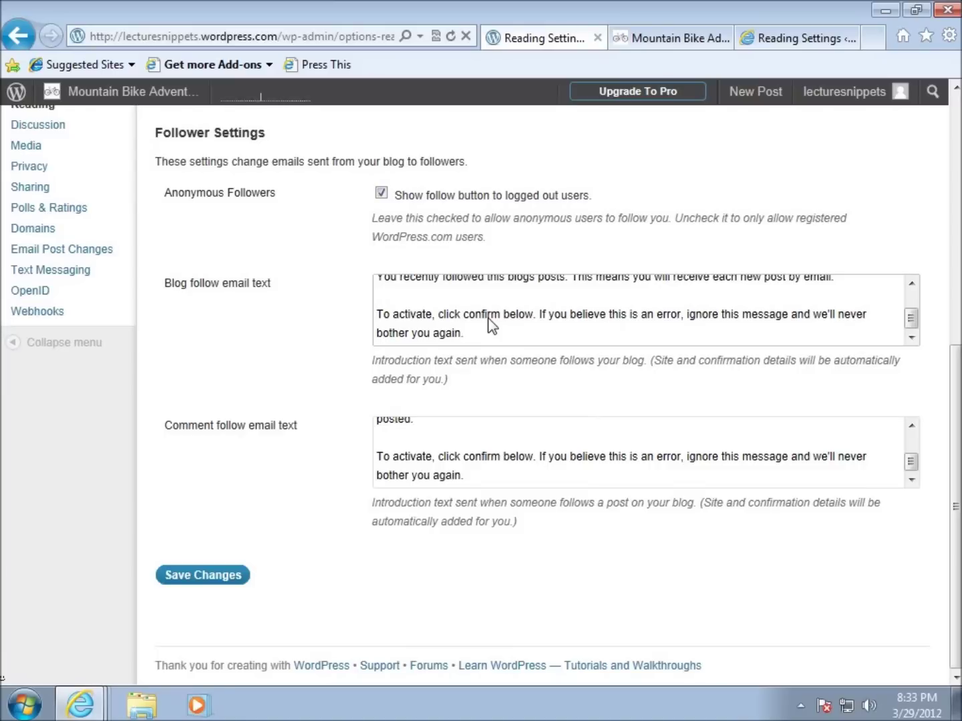
Point out the comment follow email text, then switch to lecturesnippets.com's Reading Settings.
click(503, 457)
scroll(476, 460, up, 2)
scroll(446, 460, up, 1)
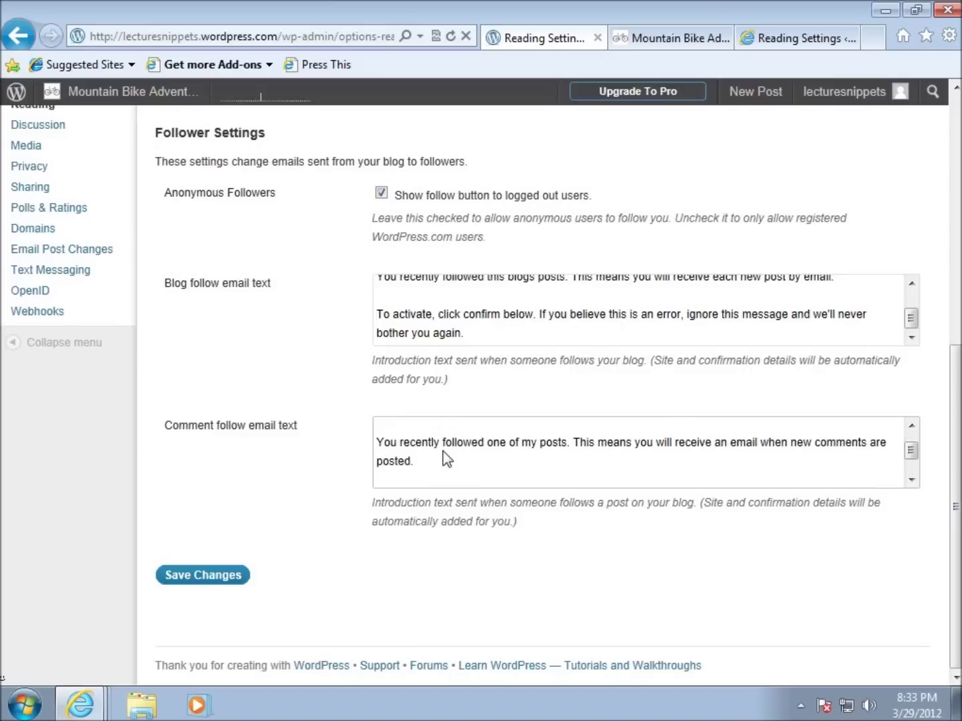
scroll(453, 451, up, 1)
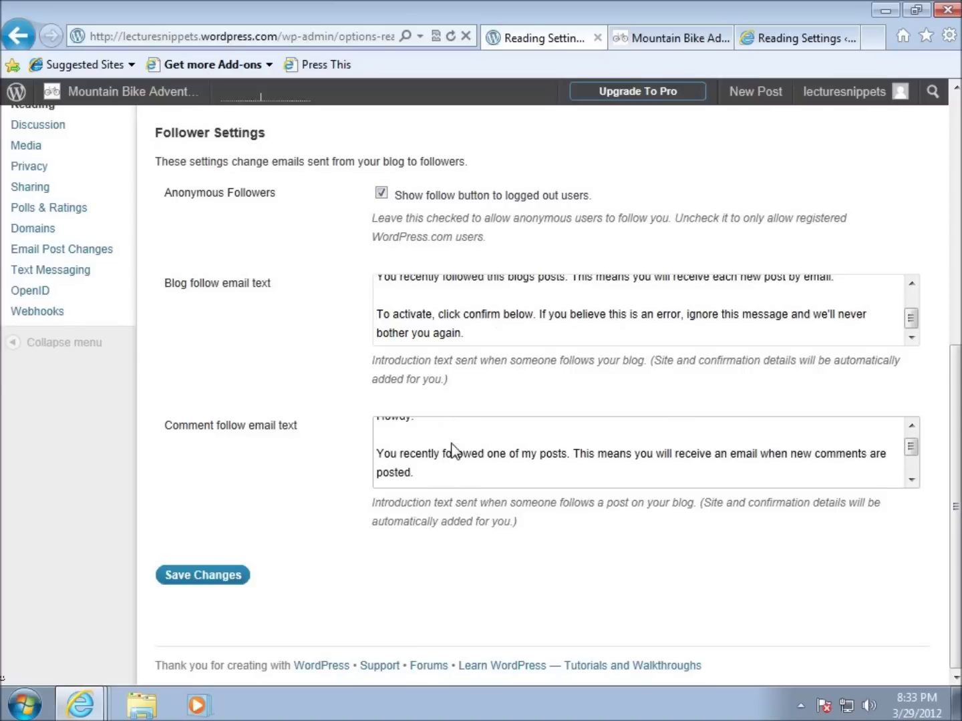
scroll(453, 452, up, 2)
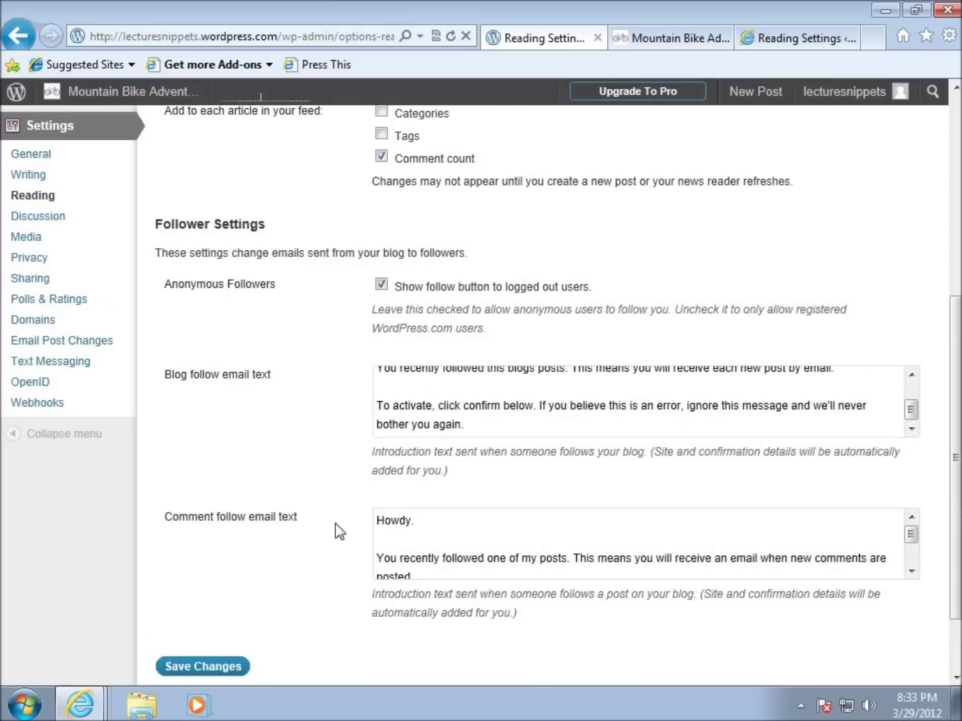
scroll(336, 524, down, 2)
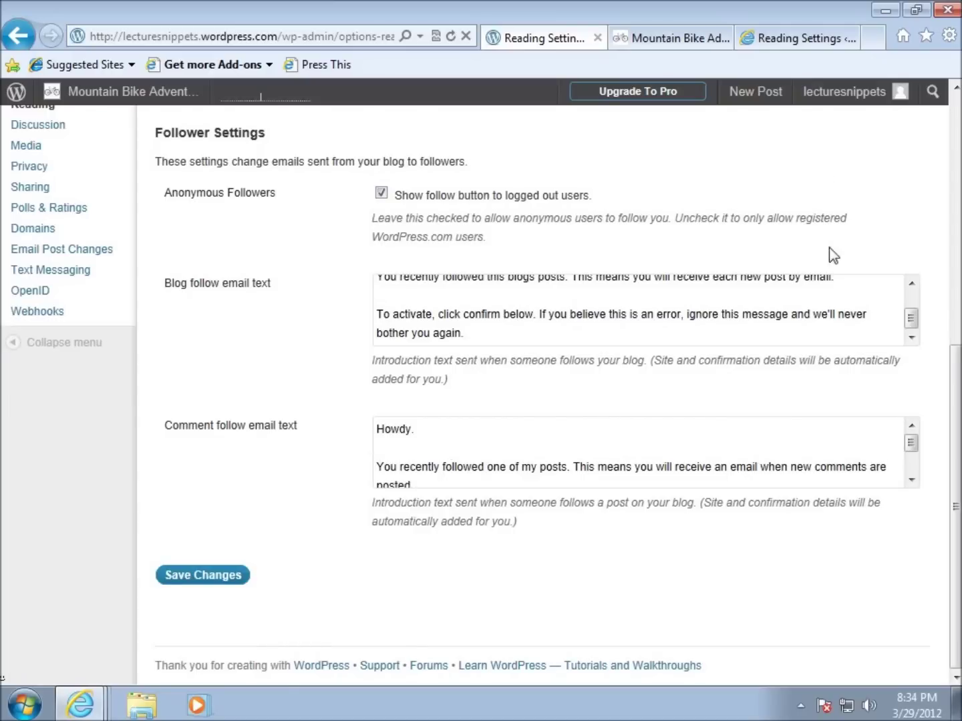
click(788, 39)
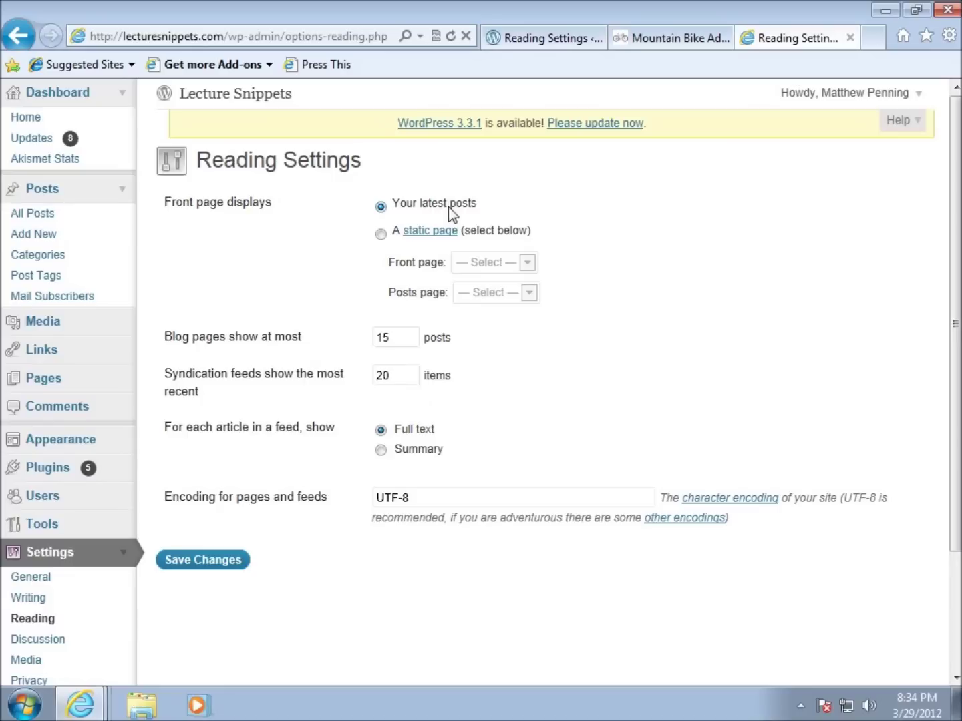
Set Front page displays to 'A static page', leaving the front page dropdown unselected.
click(382, 235)
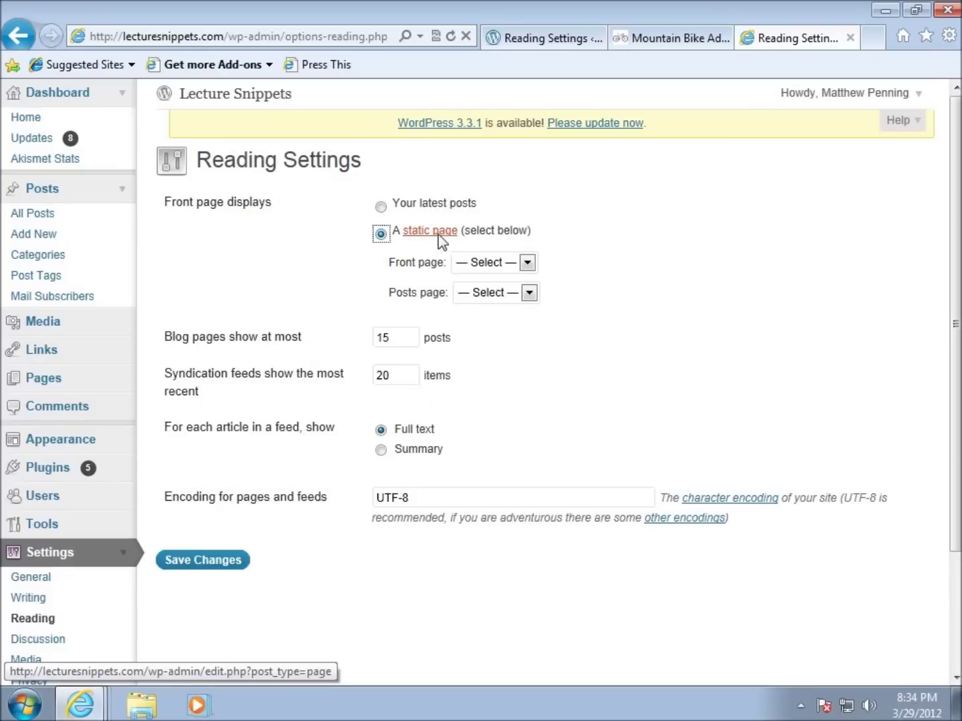
click(528, 263)
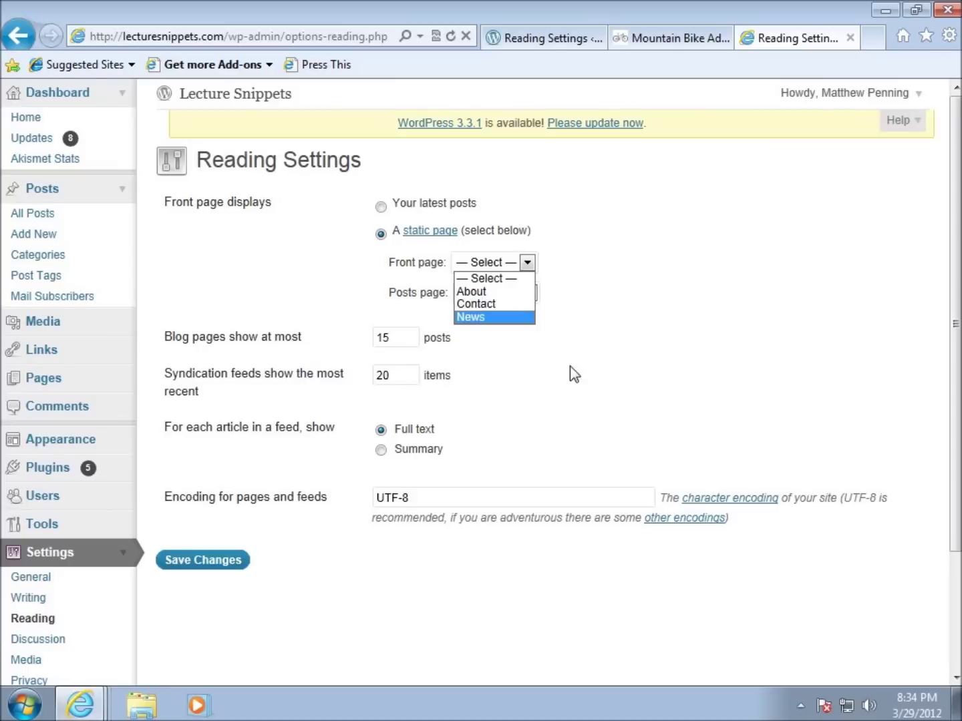
click(527, 298)
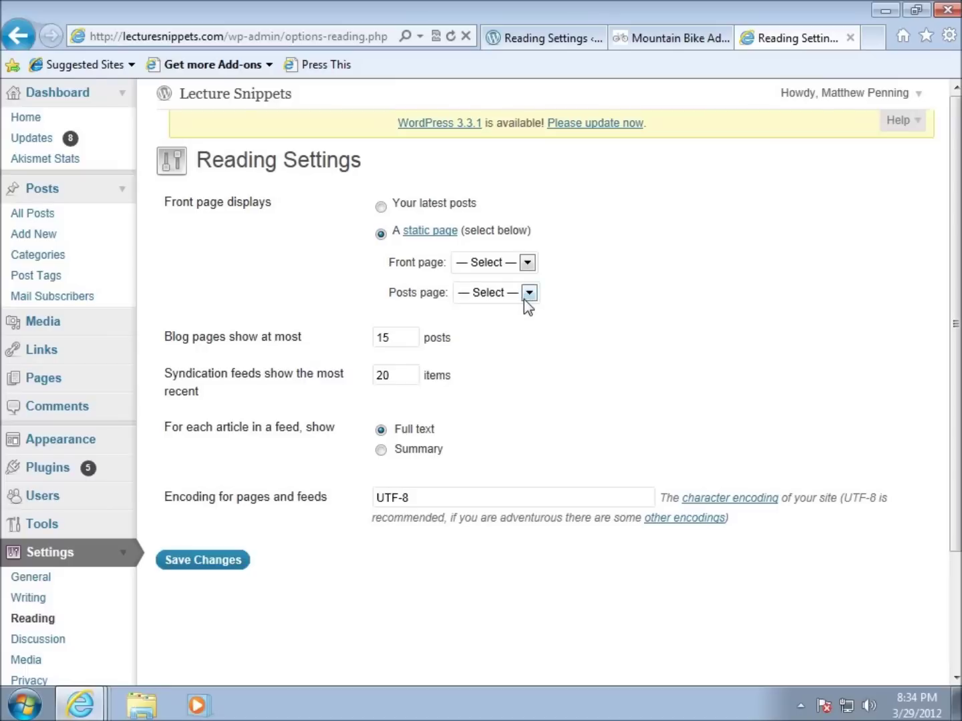
scroll(531, 310, down, 2)
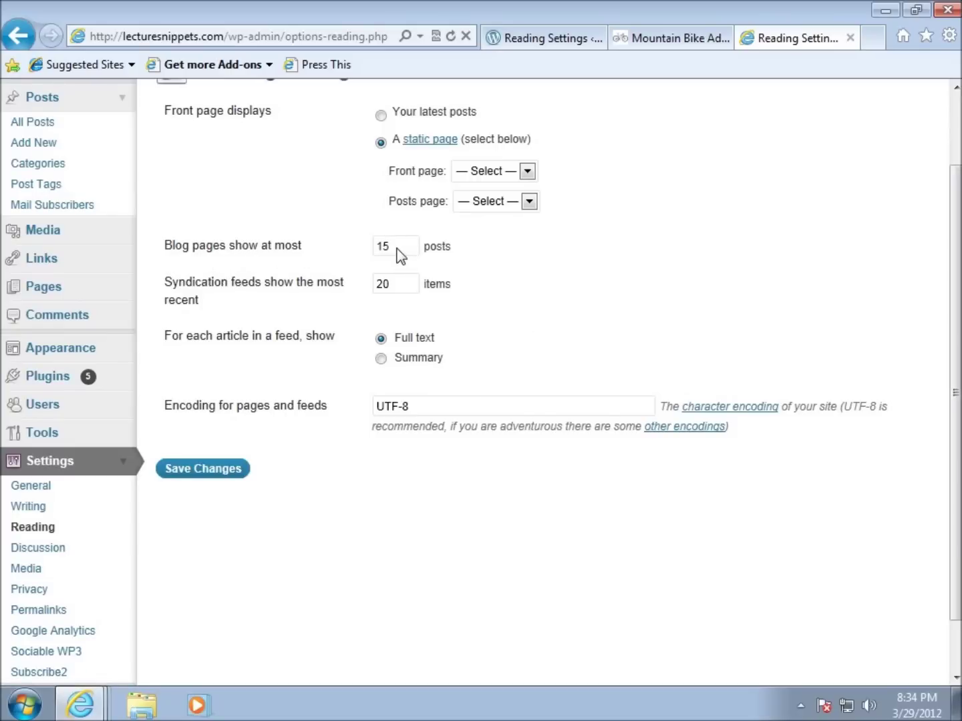
Compare with the WordPress.com blog's Reading Settings, then return to Lecture Snippets.
click(525, 40)
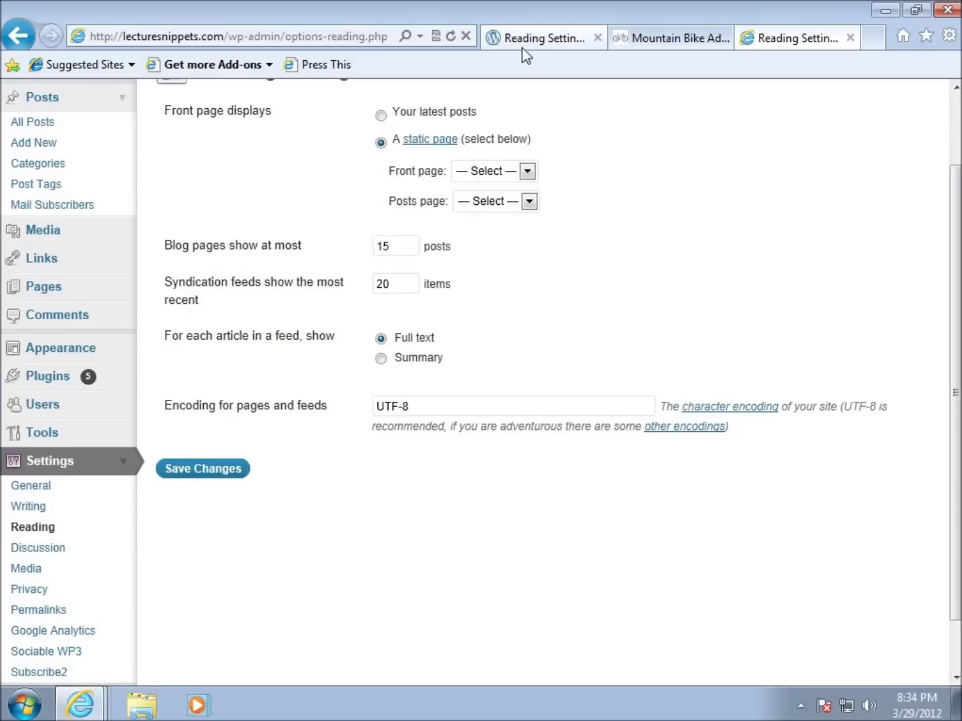
scroll(307, 369, up, 8)
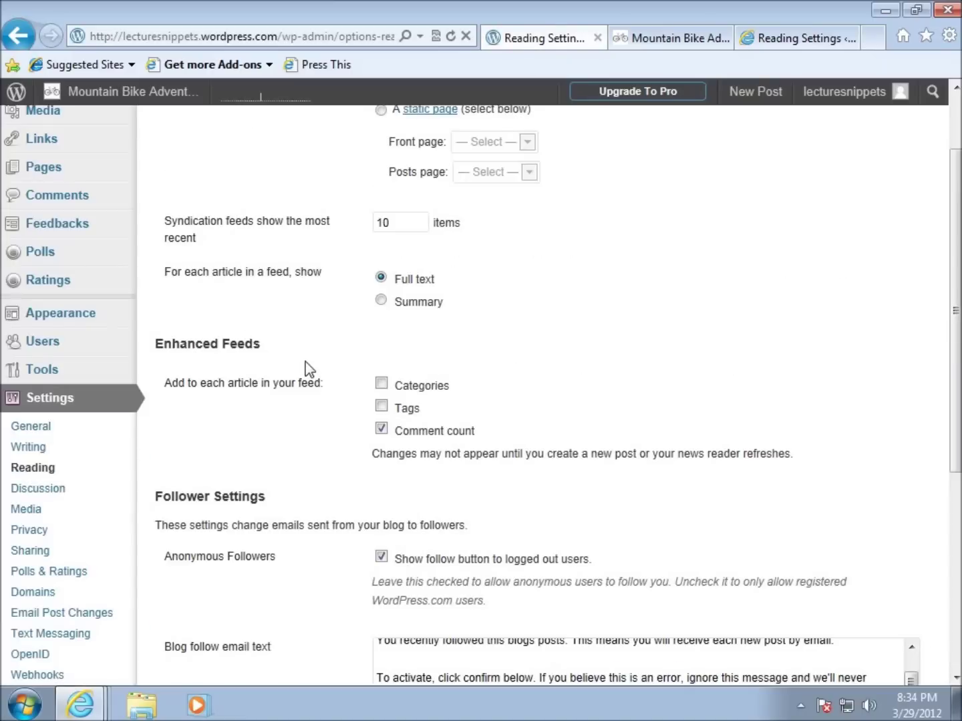
scroll(306, 364, up, 1)
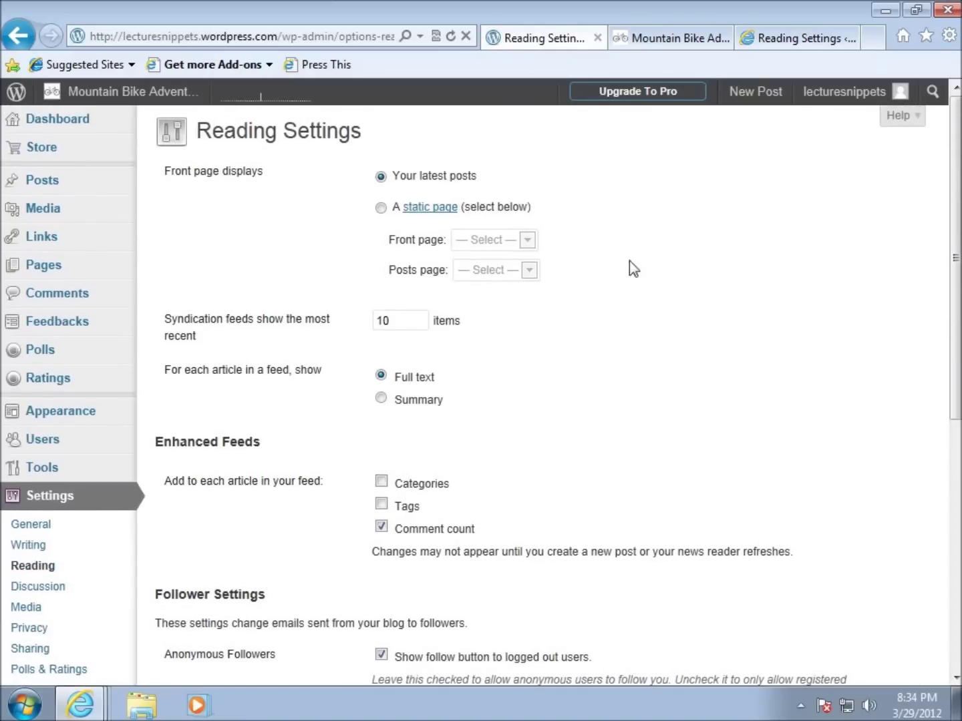
click(768, 39)
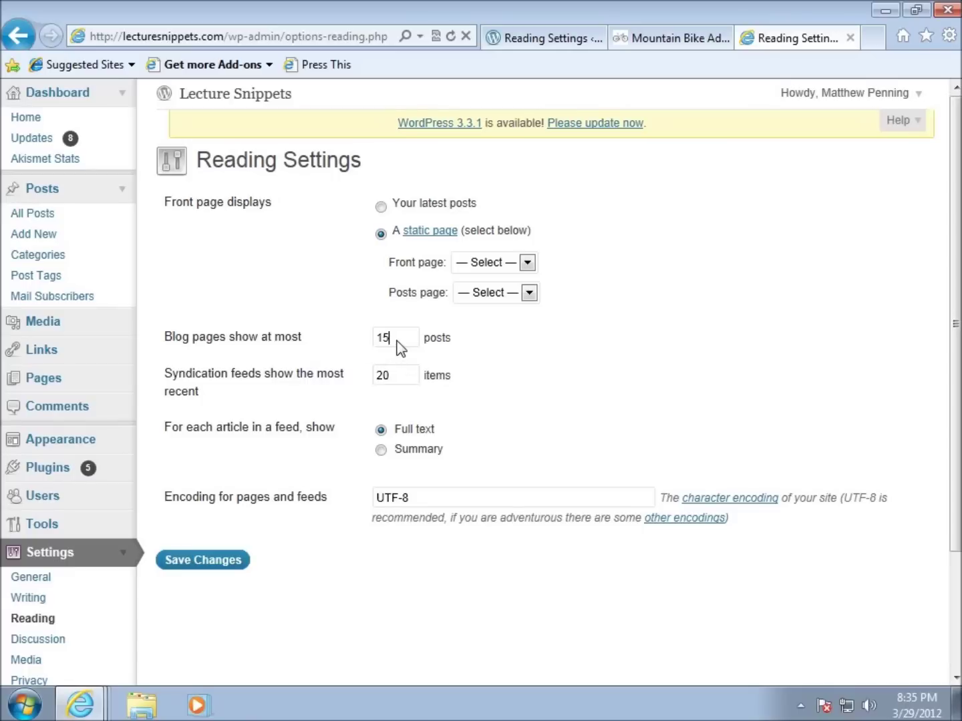
double_click(385, 337)
click(393, 342)
drag(397, 339, 375, 339)
click(532, 45)
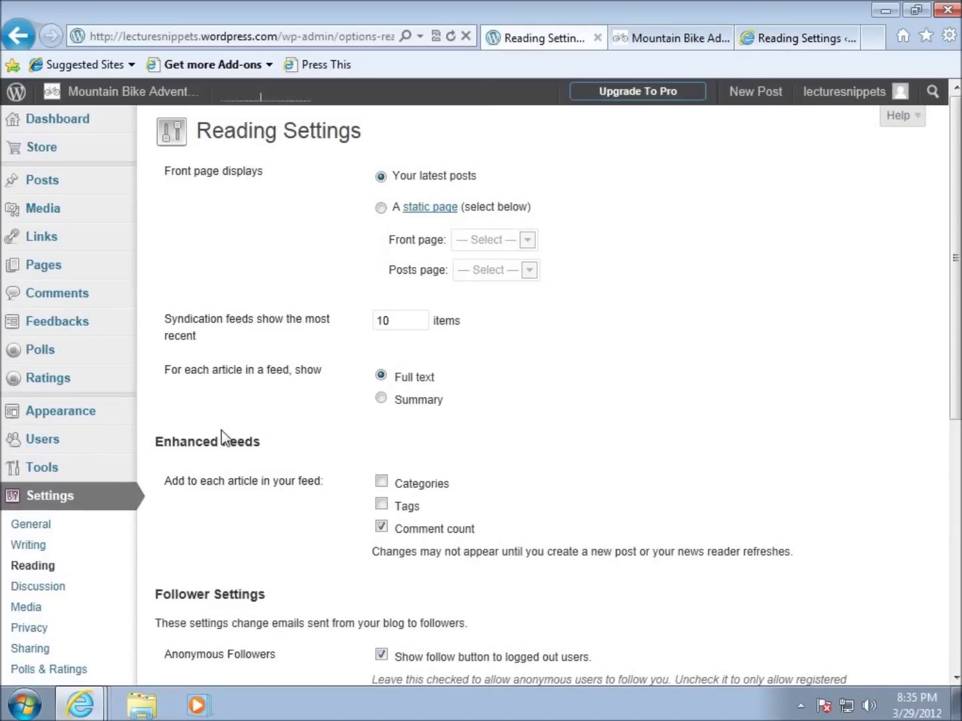
Back on Lecture Snippets' Reading Settings, highlight the posts-per-page and 20 feed-items values.
click(788, 39)
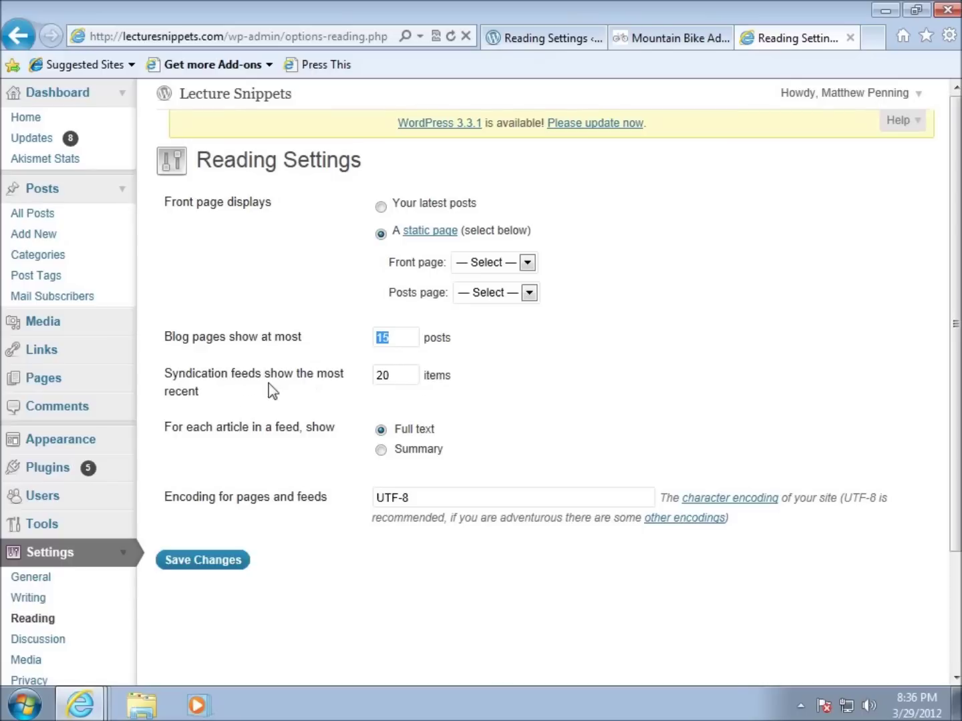
click(377, 378)
drag(396, 378, 327, 382)
click(324, 382)
scroll(324, 382, down, 2)
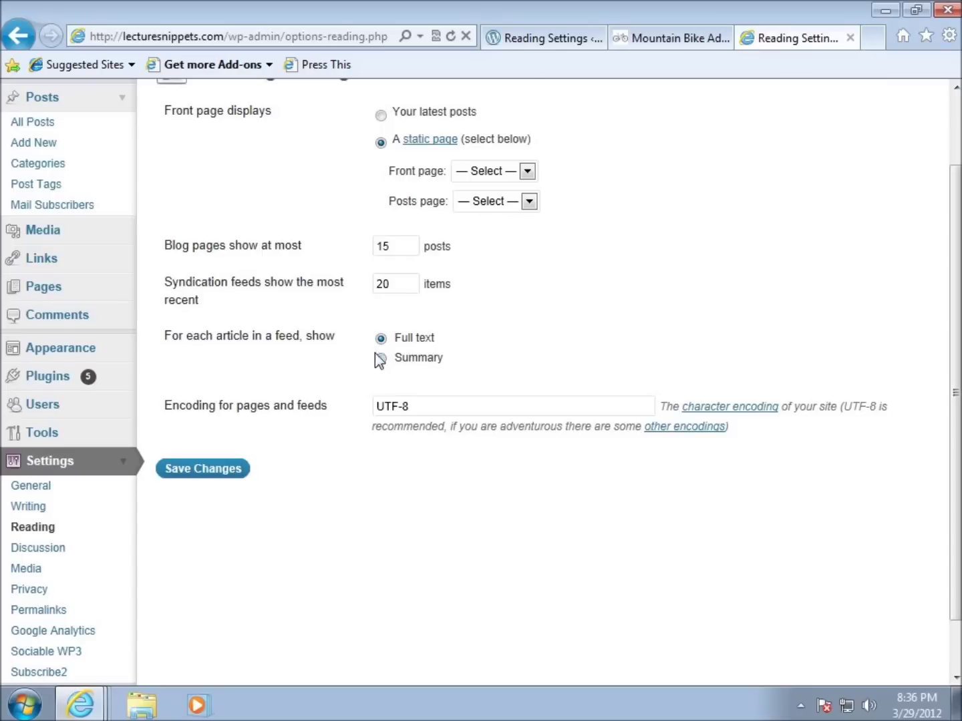
Point out the UTF-8 encoding setting, then set the front page to 'Your latest posts'.
click(476, 408)
scroll(455, 518, up, 1)
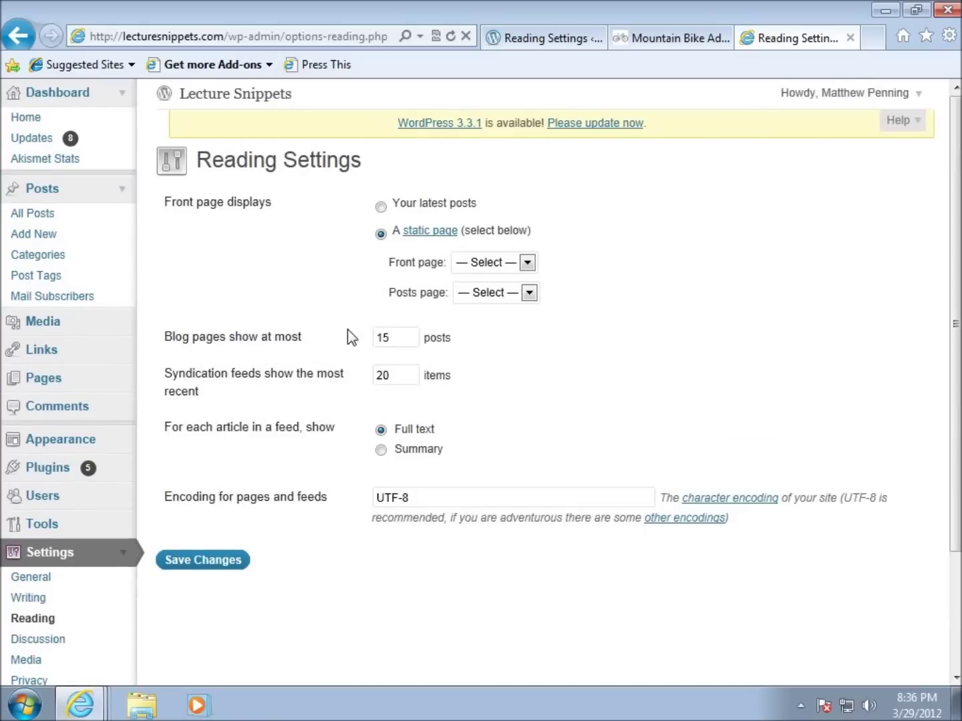
click(381, 208)
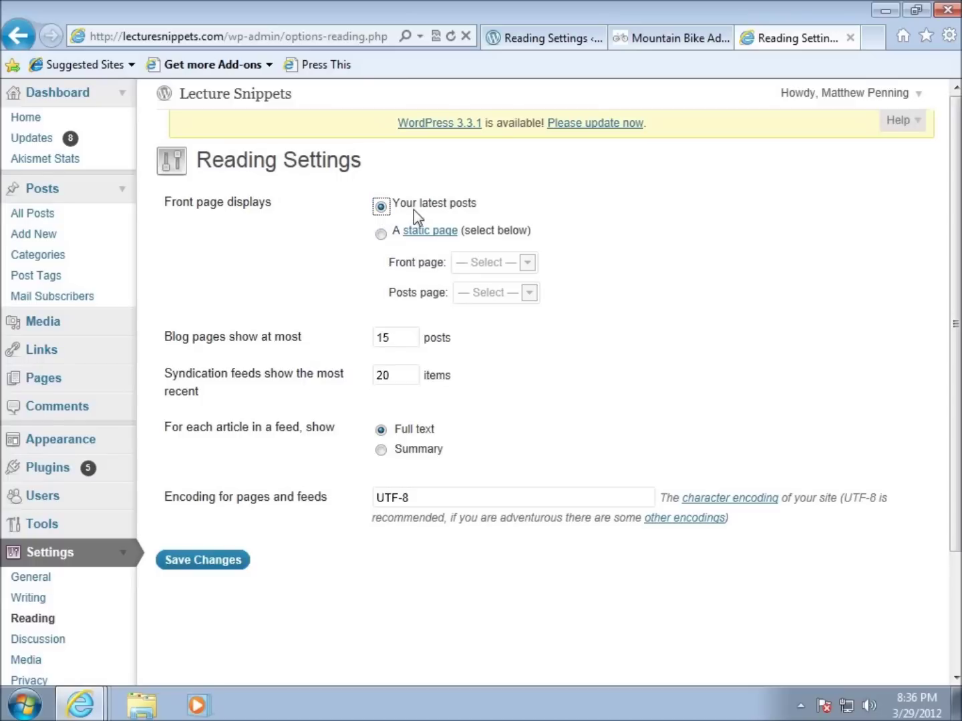
click(319, 280)
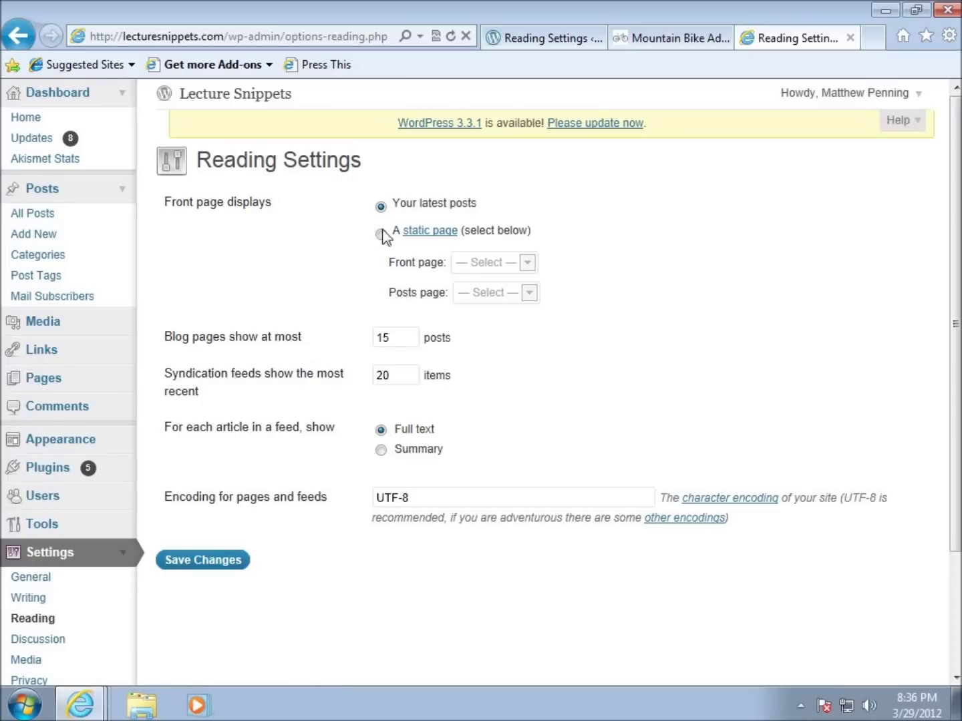